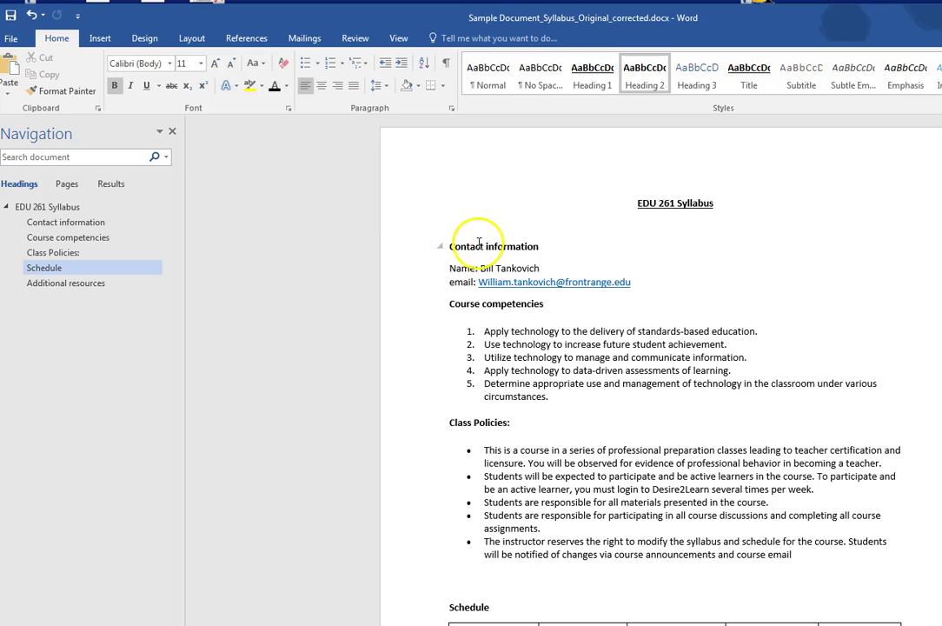
Place the cursor in the Contact information heading, then close the Navigation pane and display it again.
{"action": "left_click", "coordinate": [478, 246]}
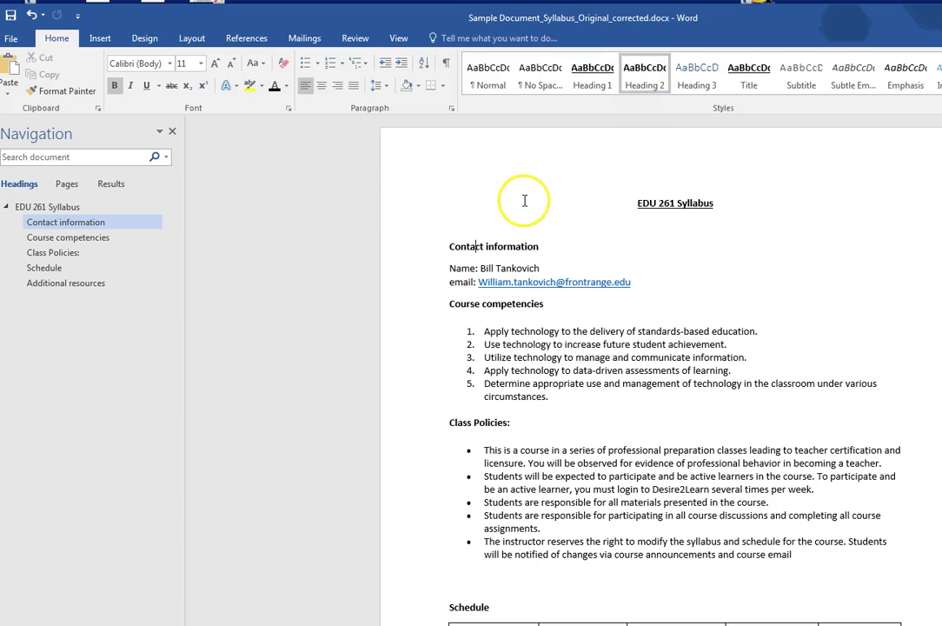
{"action": "left_click", "coordinate": [174, 132]}
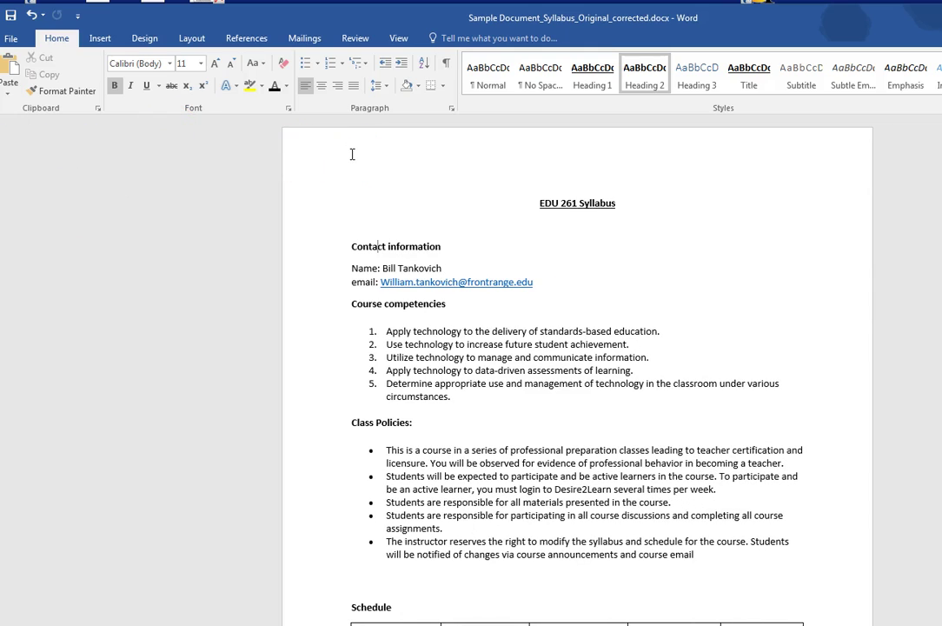
{"action": "left_click", "coordinate": [294, 142]}
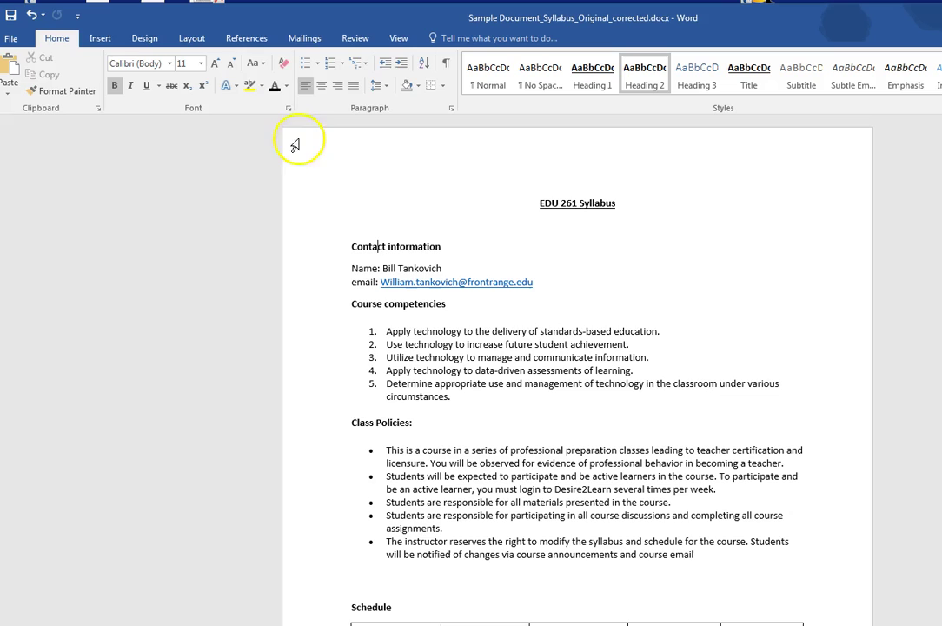
{"action": "left_click", "coordinate": [400, 39]}
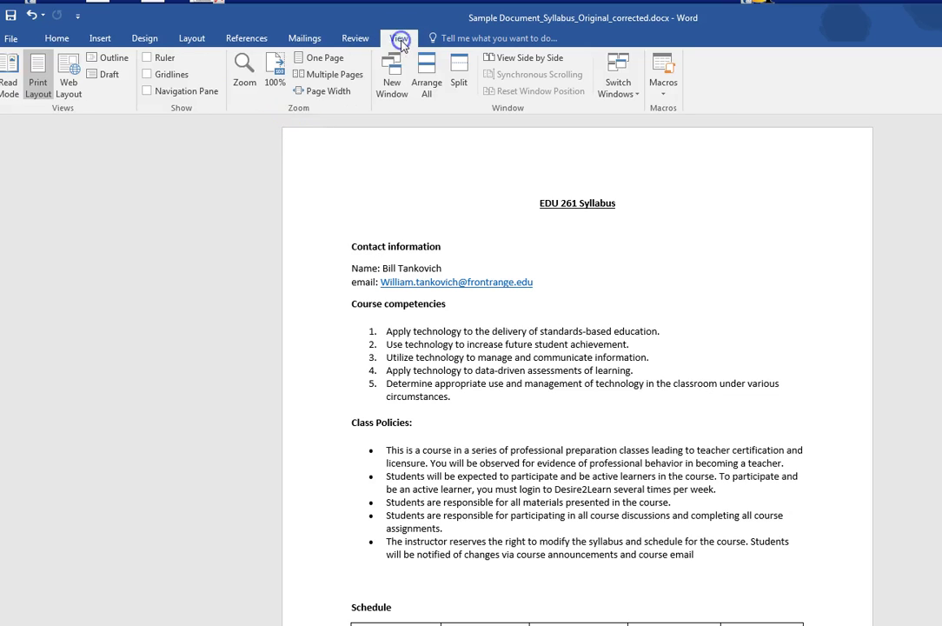
{"action": "left_click", "coordinate": [149, 92]}
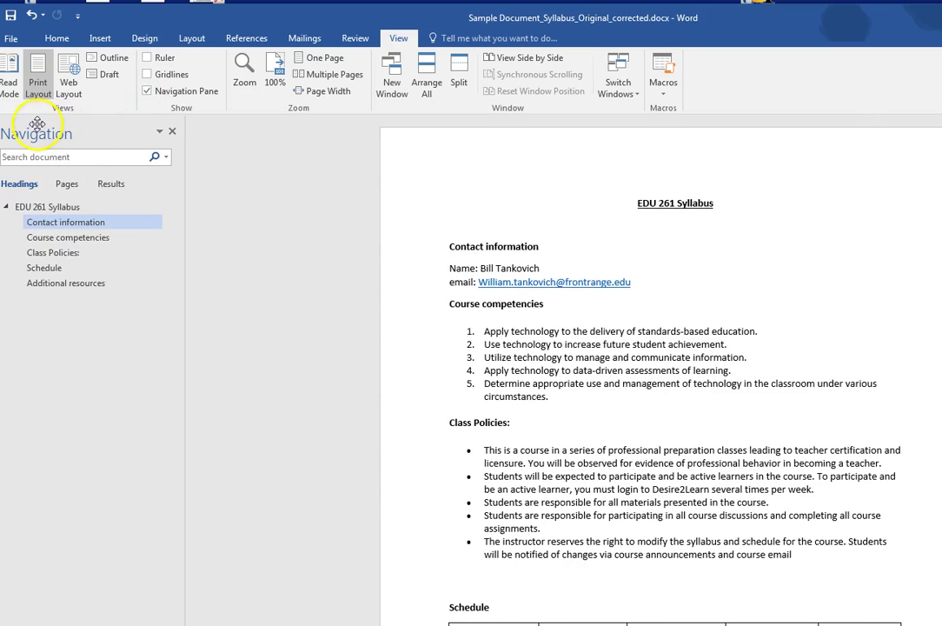
Jump through the Class Policies, Schedule and Additional resources headings using the document's heading outline, and return to the EDU 261 Syllabus title.
{"action": "left_click", "coordinate": [54, 252]}
{"action": "left_click", "coordinate": [50, 268]}
{"action": "left_click", "coordinate": [53, 284]}
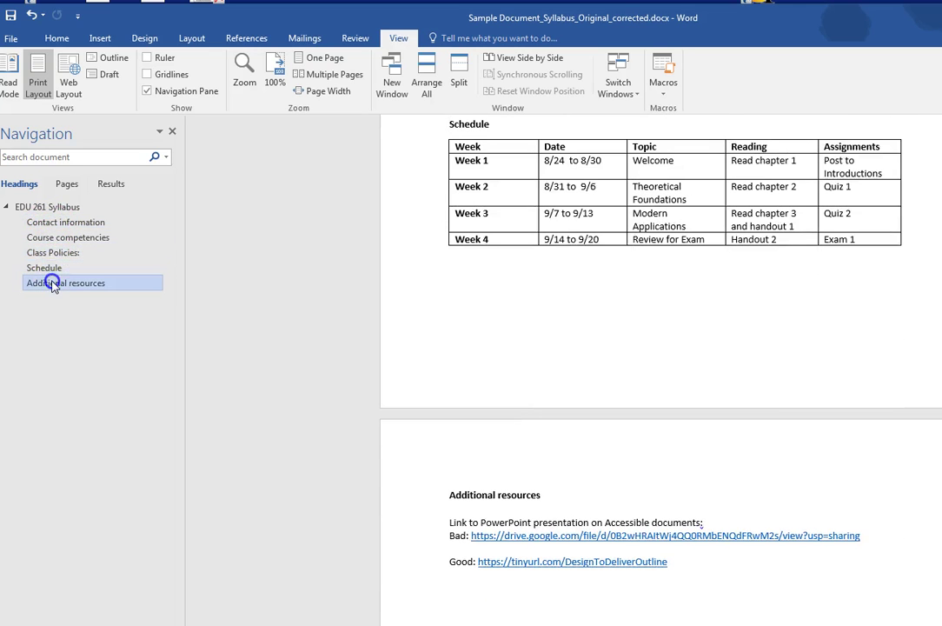
{"action": "left_click", "coordinate": [55, 209]}
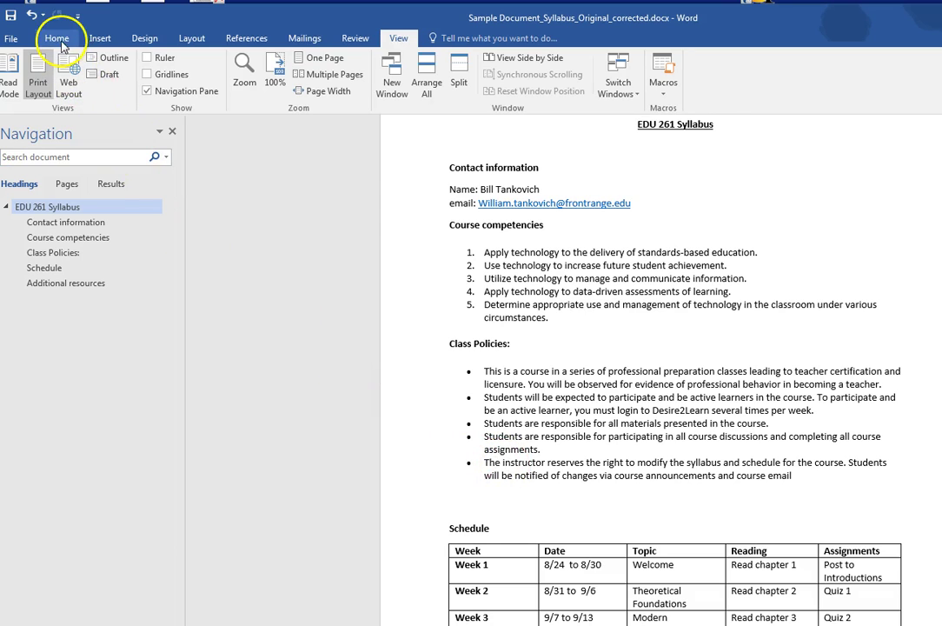
Check the list formatting of the Course competencies items and the Class Policies items.
{"action": "left_click", "coordinate": [57, 39]}
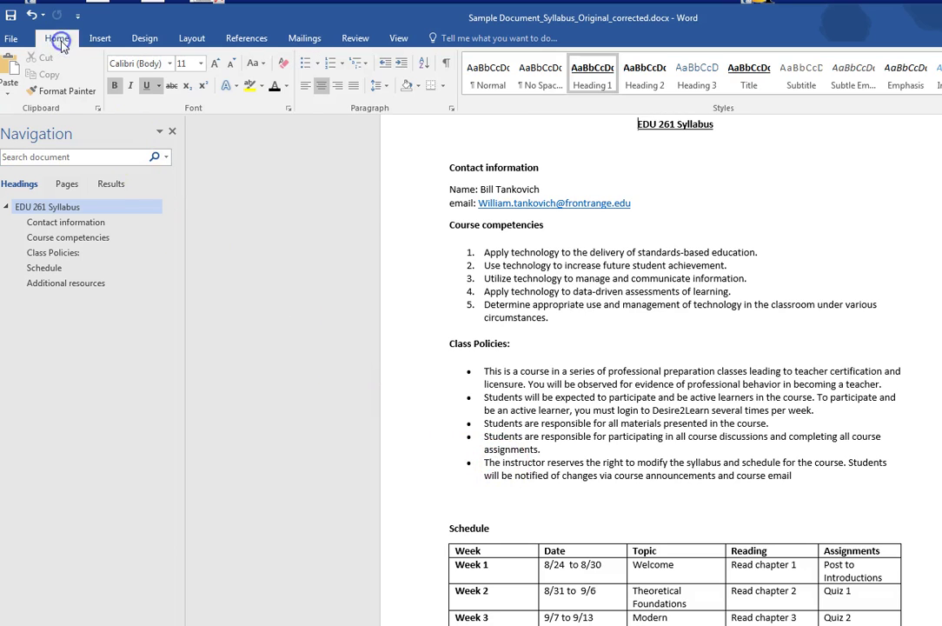
{"action": "left_click", "coordinate": [578, 266]}
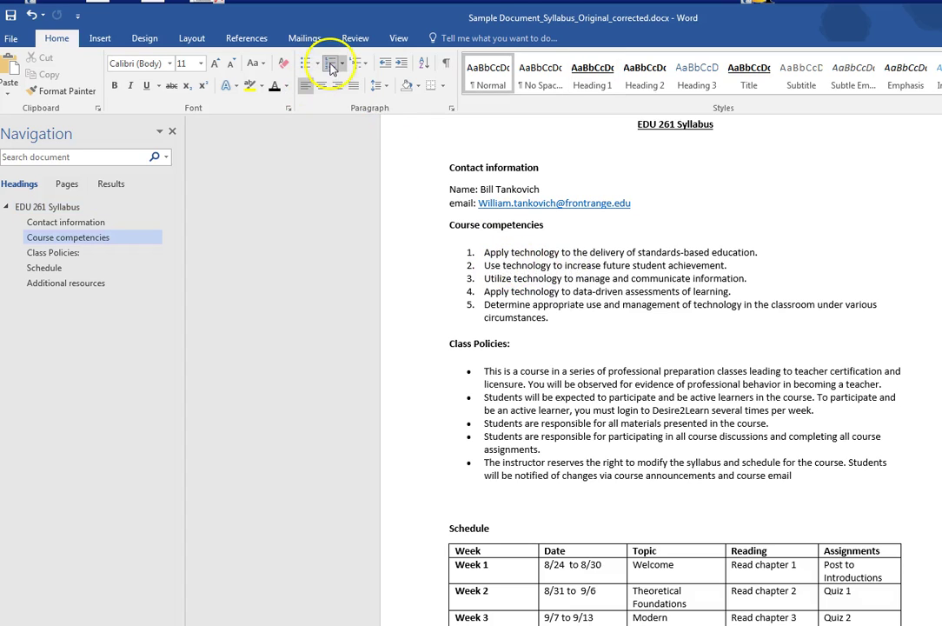
{"action": "left_click", "coordinate": [556, 383]}
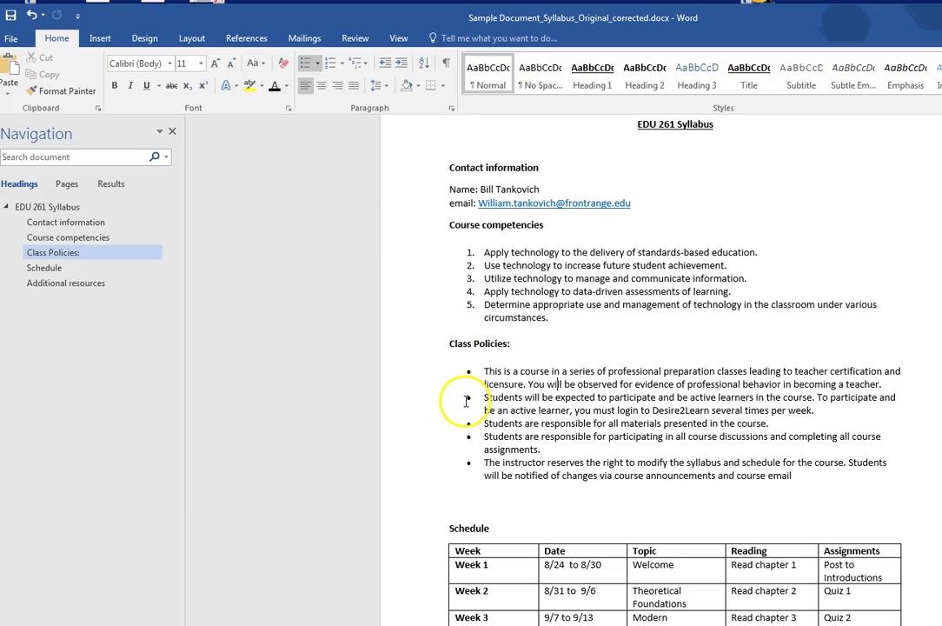
Review the layout of the syllabus from Class Policies through Schedule and Additional resources, and return to the beginning.
{"action": "scroll", "coordinate": [458, 404], "scroll_direction": "down", "scroll_amount": 1}
{"action": "scroll", "coordinate": [458, 404], "scroll_direction": "down", "scroll_amount": 2}
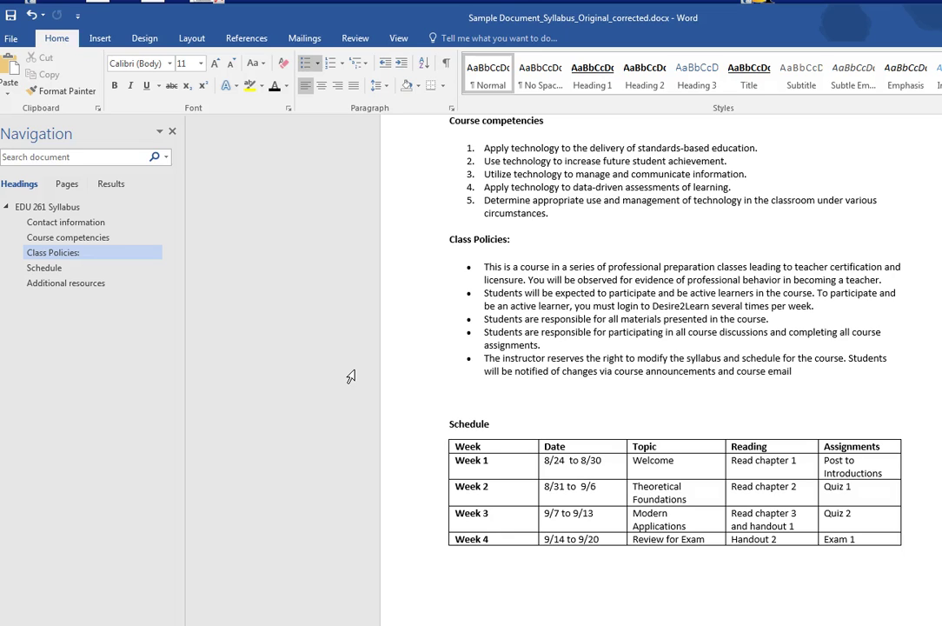
{"action": "left_click", "coordinate": [482, 364]}
{"action": "scroll", "coordinate": [482, 364], "scroll_direction": "down", "scroll_amount": 5}
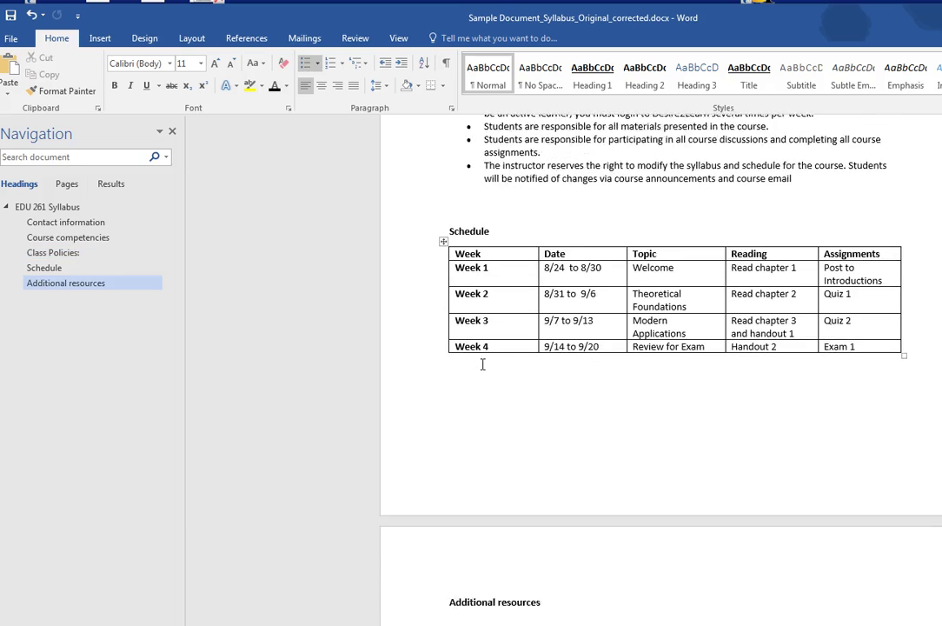
{"action": "scroll", "coordinate": [482, 365], "scroll_direction": "down", "scroll_amount": 3}
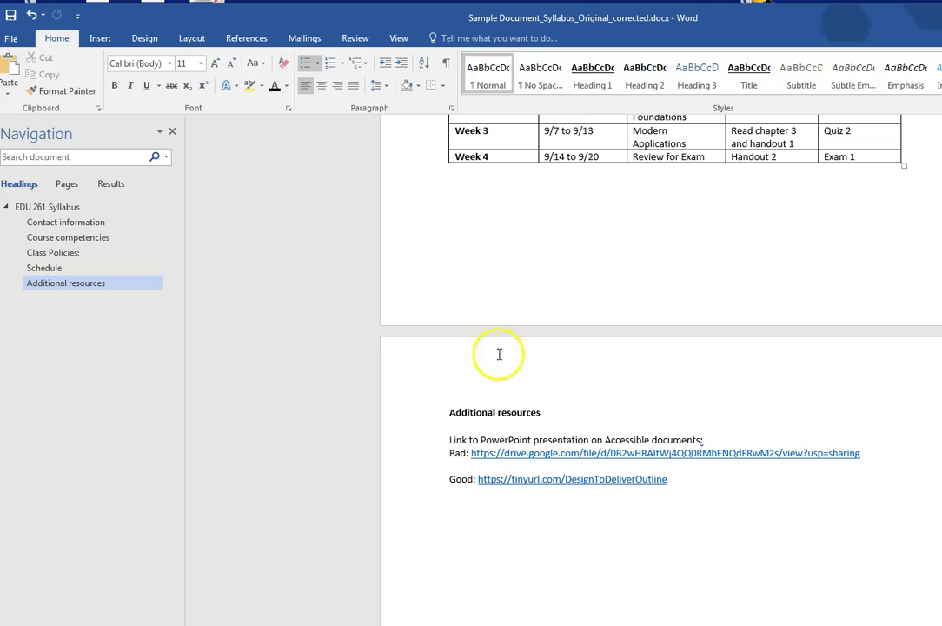
{"action": "scroll", "coordinate": [523, 347], "scroll_direction": "up", "scroll_amount": 2}
{"action": "scroll", "coordinate": [525, 345], "scroll_direction": "up", "scroll_amount": 8}
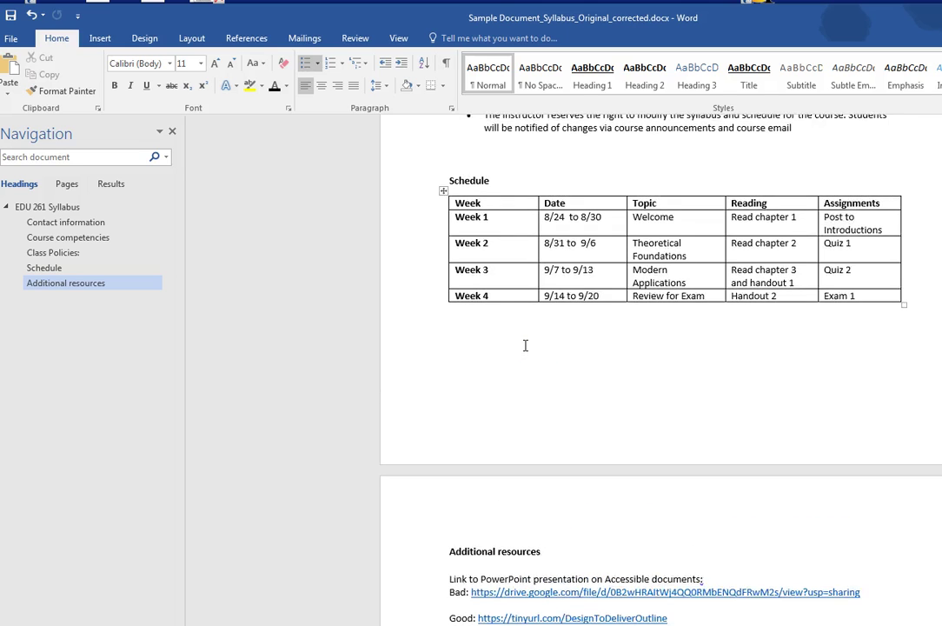
{"action": "scroll", "coordinate": [529, 342], "scroll_direction": "up", "scroll_amount": 1}
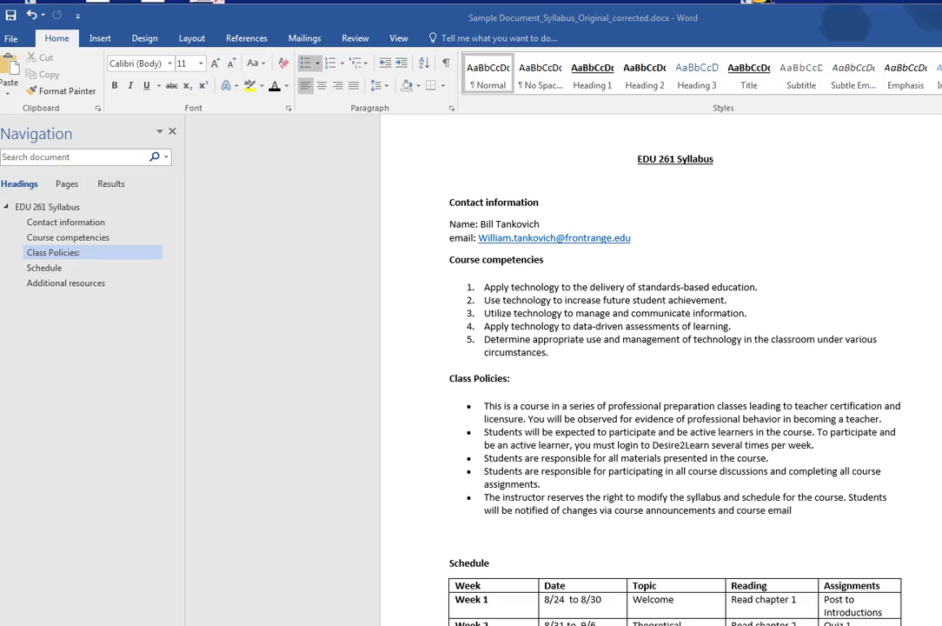
{"action": "left_click", "coordinate": [426, 443]}
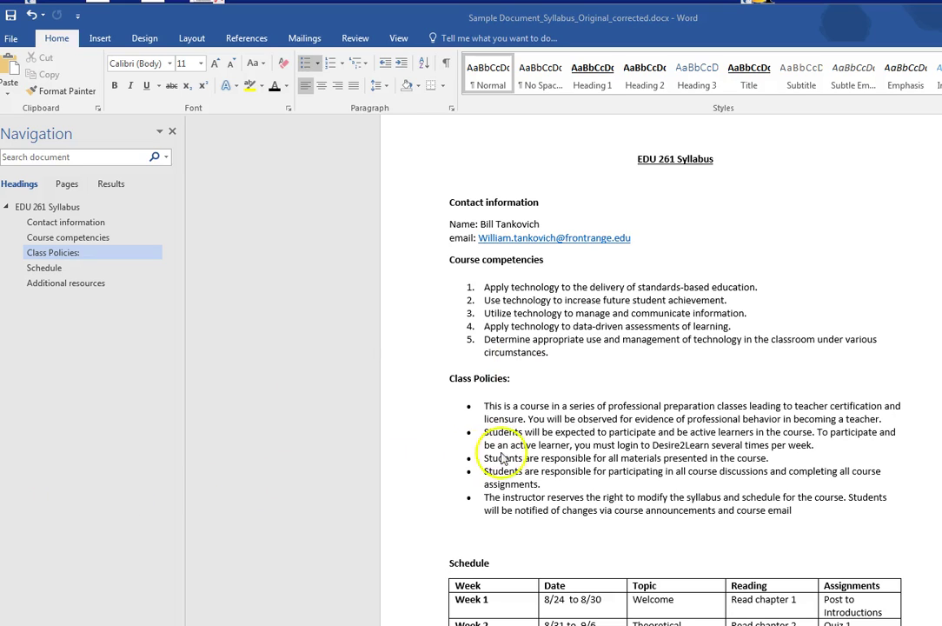
Open the Format Picture settings for the puzzle picture above the Additional resources heading.
{"action": "scroll", "coordinate": [563, 437], "scroll_direction": "down", "scroll_amount": 3}
{"action": "scroll", "coordinate": [563, 437], "scroll_direction": "down", "scroll_amount": 10}
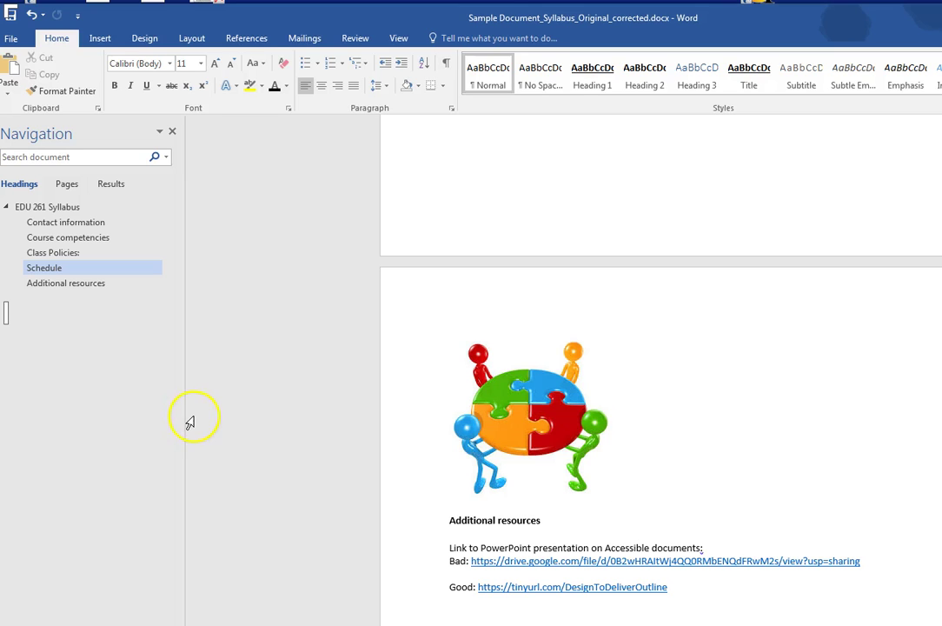
{"action": "right_click", "coordinate": [484, 404]}
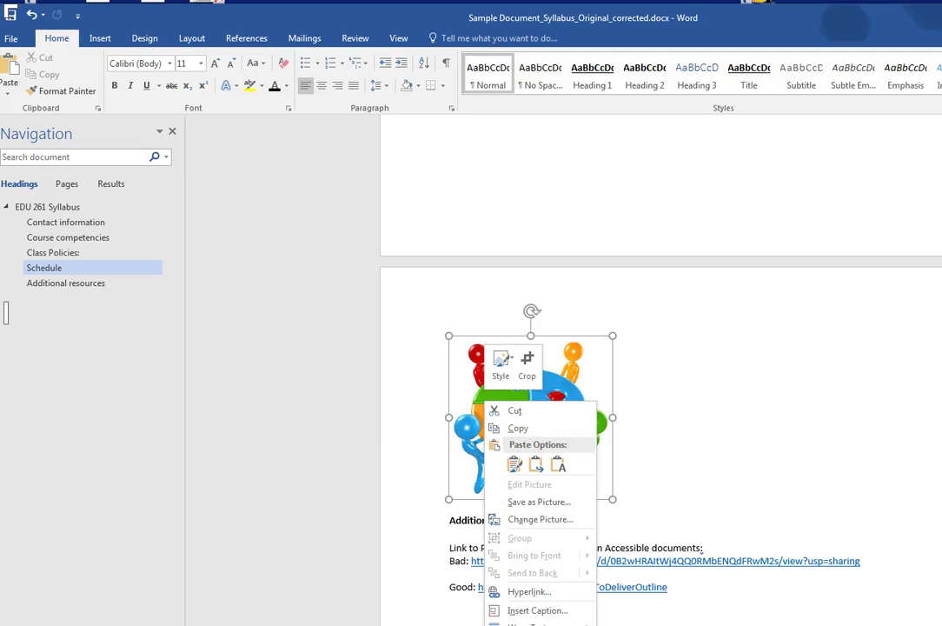
{"action": "left_click", "coordinate": [539, 624]}
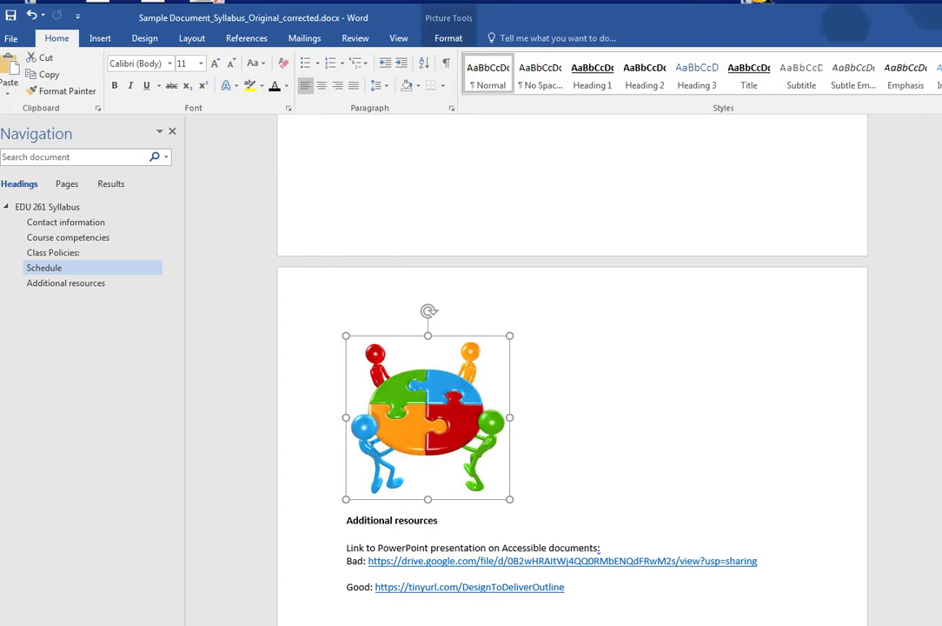
{"action": "left_click_drag", "start_coordinate": [740, 35], "coordinate": [593, 38]}
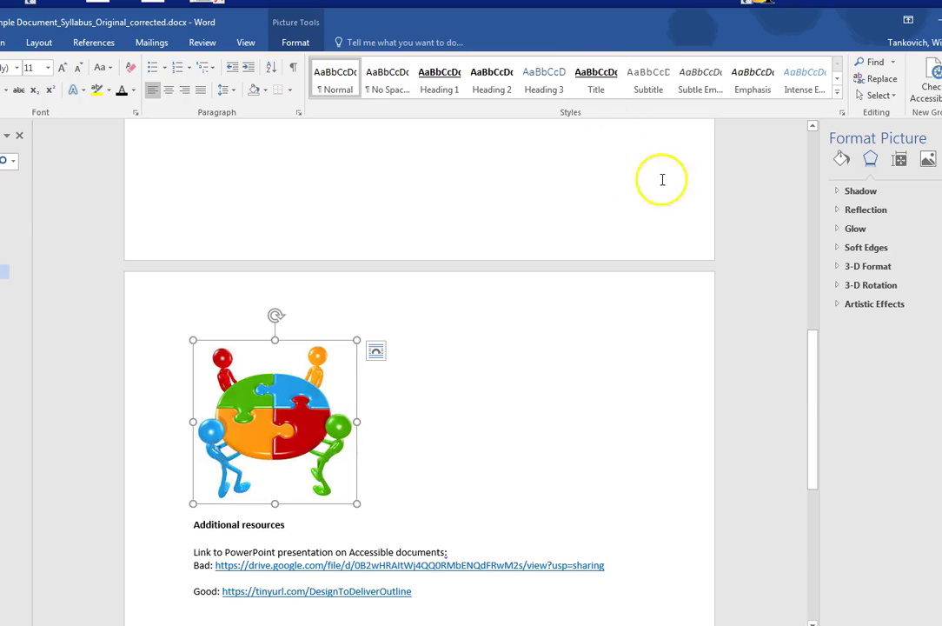
Inspect the puzzle picture's alt text title and description fields, and close the picture formatting settings.
{"action": "left_click", "coordinate": [900, 162]}
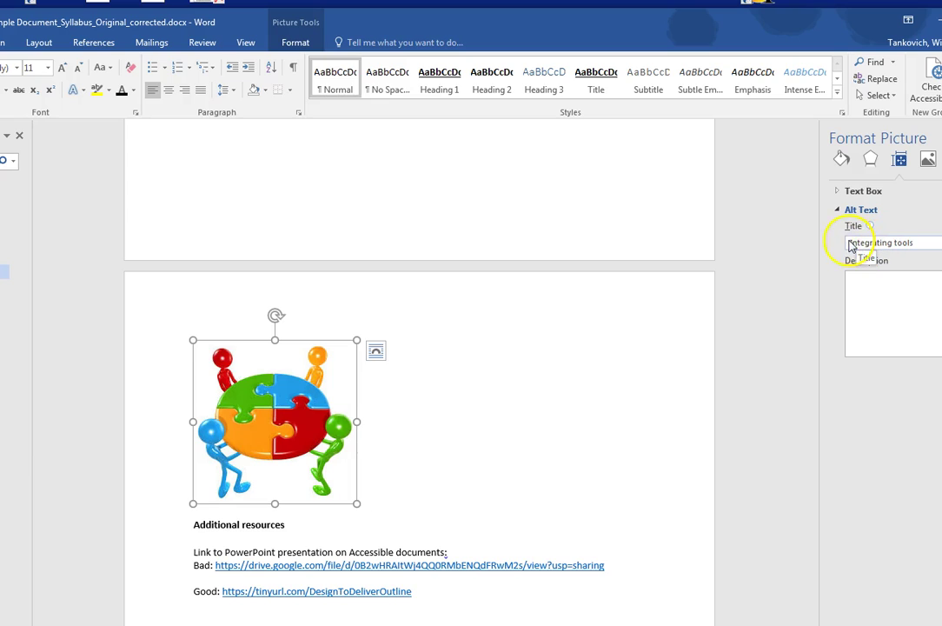
{"action": "left_click", "coordinate": [866, 283]}
{"action": "left_click", "coordinate": [866, 286]}
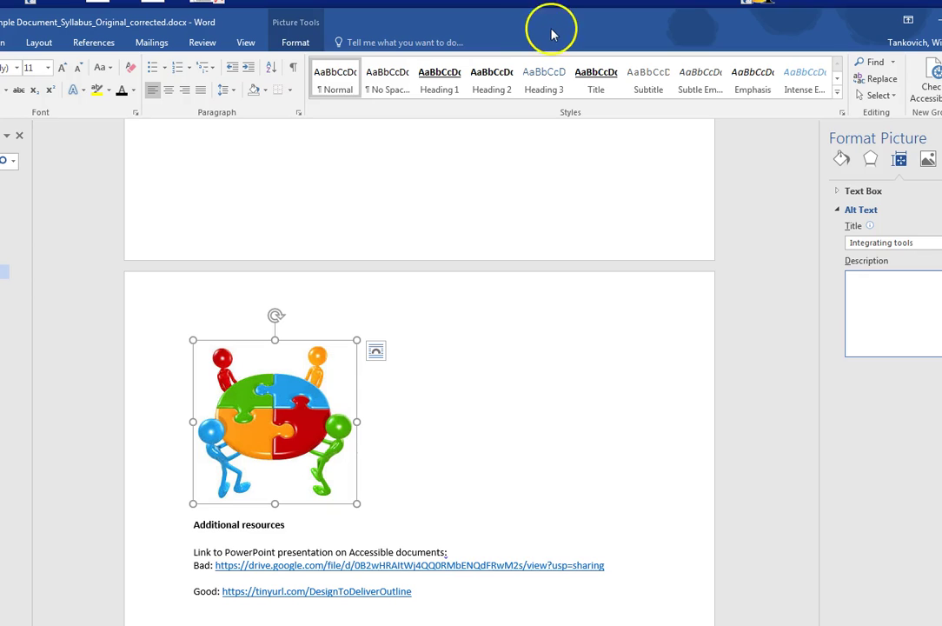
{"action": "left_click", "coordinate": [940, 137]}
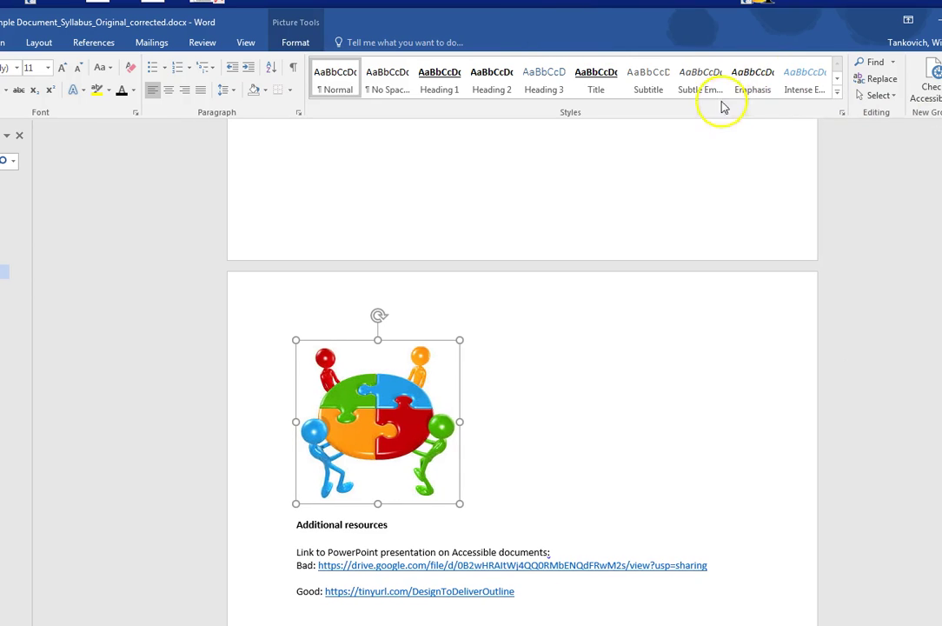
{"action": "left_click_drag", "start_coordinate": [607, 27], "coordinate": [760, 26]}
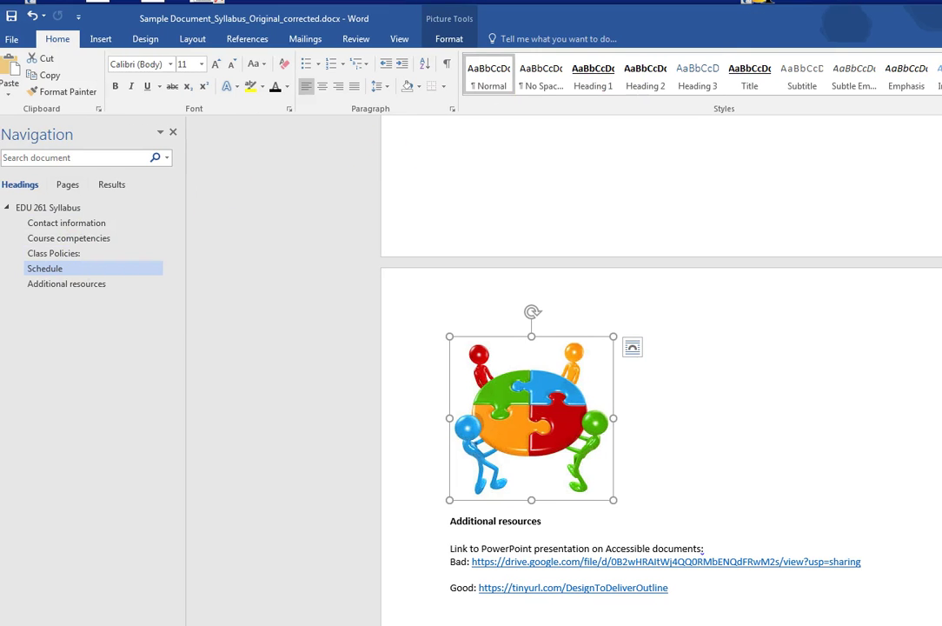
{"action": "left_click", "coordinate": [219, 429]}
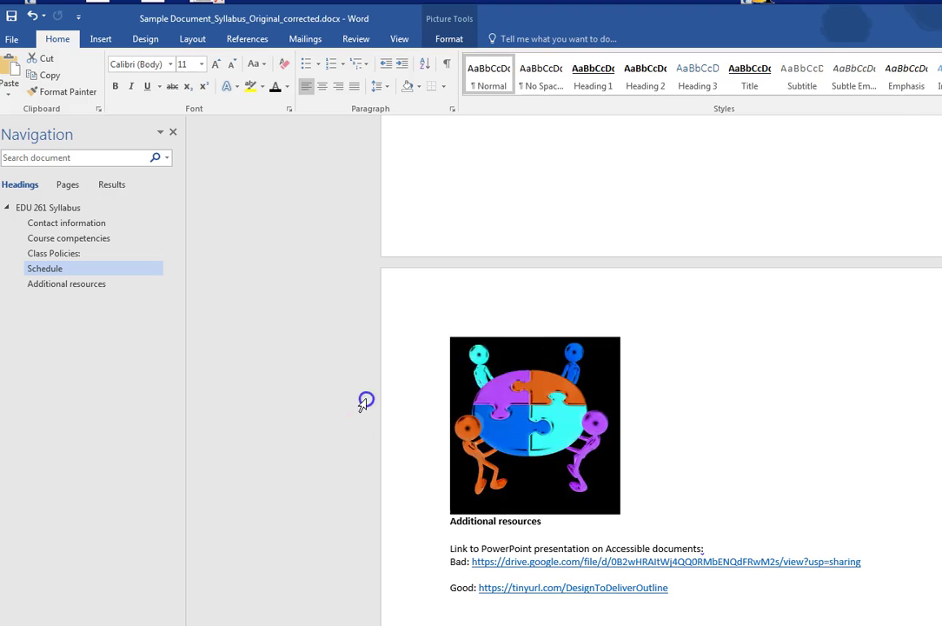
Examine the Schedule table's structure, including the Date column header and the Week 2 topic cell.
{"action": "scroll", "coordinate": [362, 400], "scroll_direction": "up", "scroll_amount": 6}
{"action": "scroll", "coordinate": [360, 402], "scroll_direction": "down", "scroll_amount": 3}
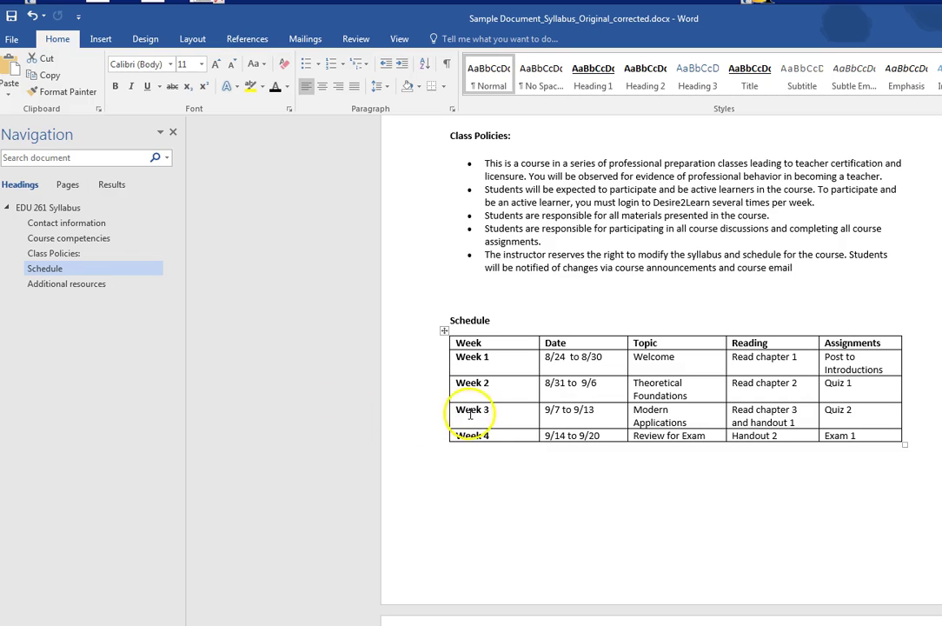
{"action": "mouse_move", "coordinate": [429, 435]}
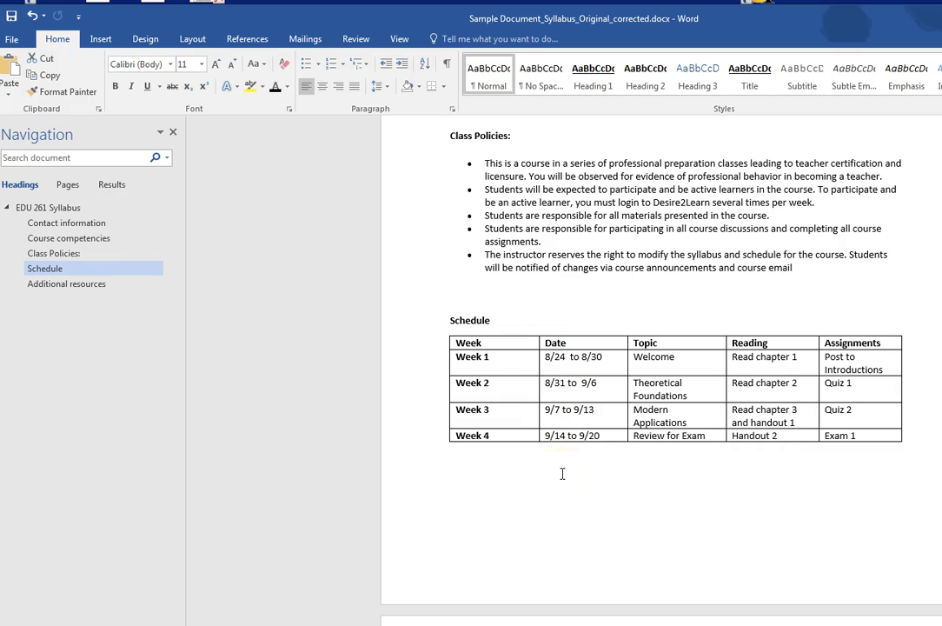
{"action": "left_click", "coordinate": [563, 357]}
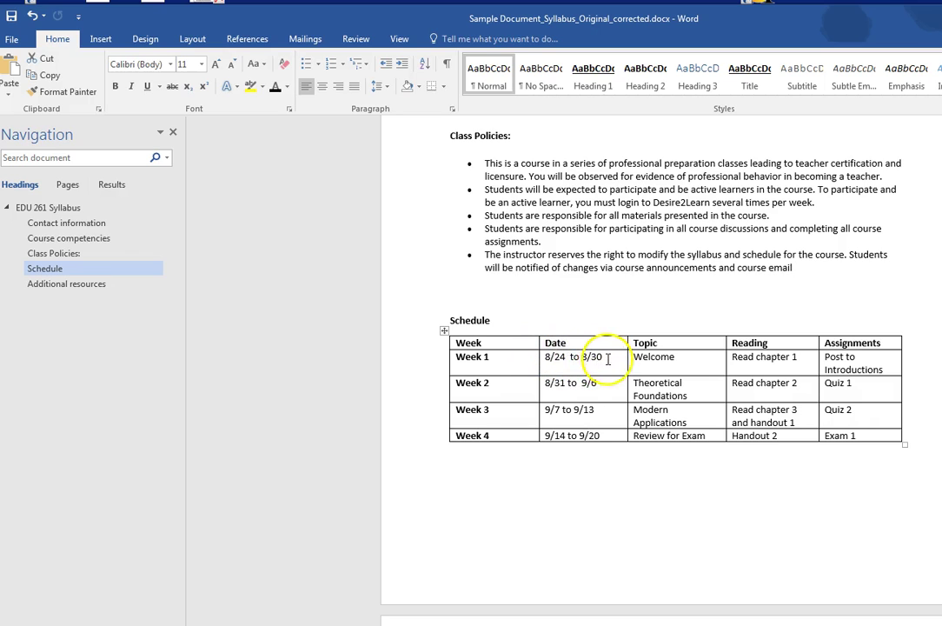
{"action": "left_click", "coordinate": [570, 344]}
{"action": "left_click_drag", "start_coordinate": [571, 344], "coordinate": [543, 342]}
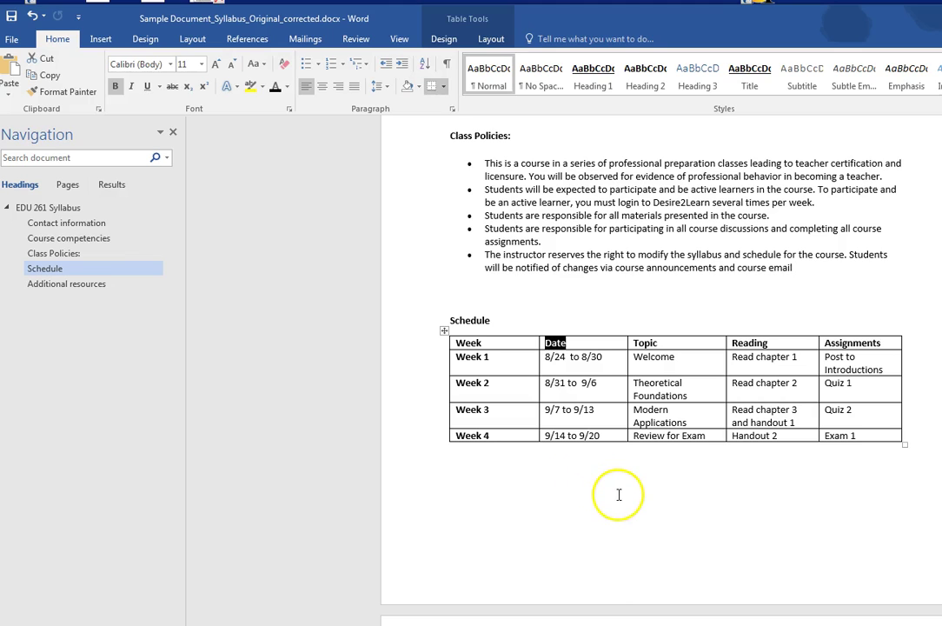
{"action": "left_click_drag", "start_coordinate": [664, 383], "coordinate": [636, 390]}
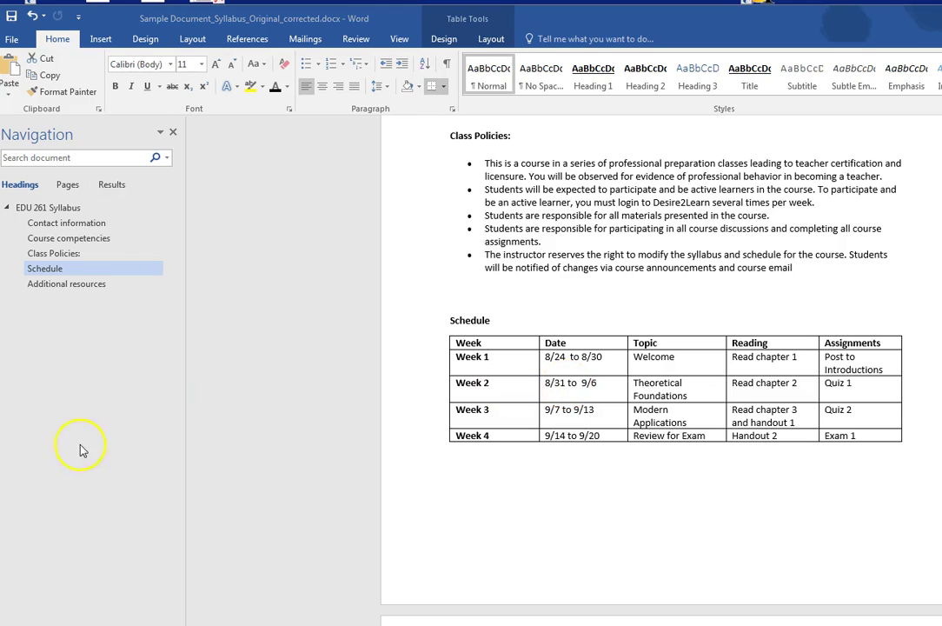
Compare the long Google Drive link with the short tinyurl link under Additional resources.
{"action": "scroll", "coordinate": [412, 438], "scroll_direction": "down", "scroll_amount": 1}
{"action": "scroll", "coordinate": [411, 438], "scroll_direction": "down", "scroll_amount": 9}
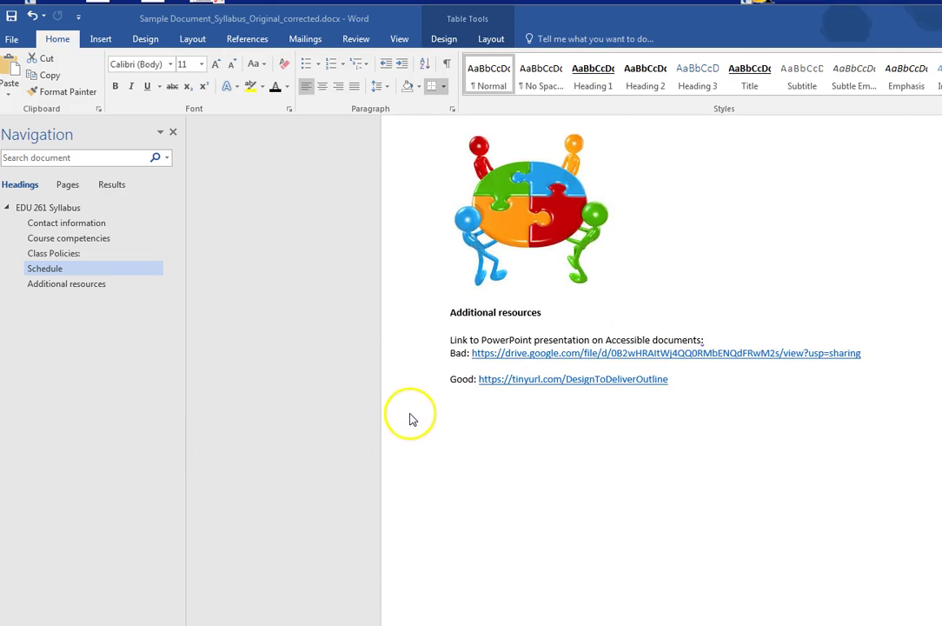
{"action": "scroll", "coordinate": [485, 422], "scroll_direction": "down", "scroll_amount": 1}
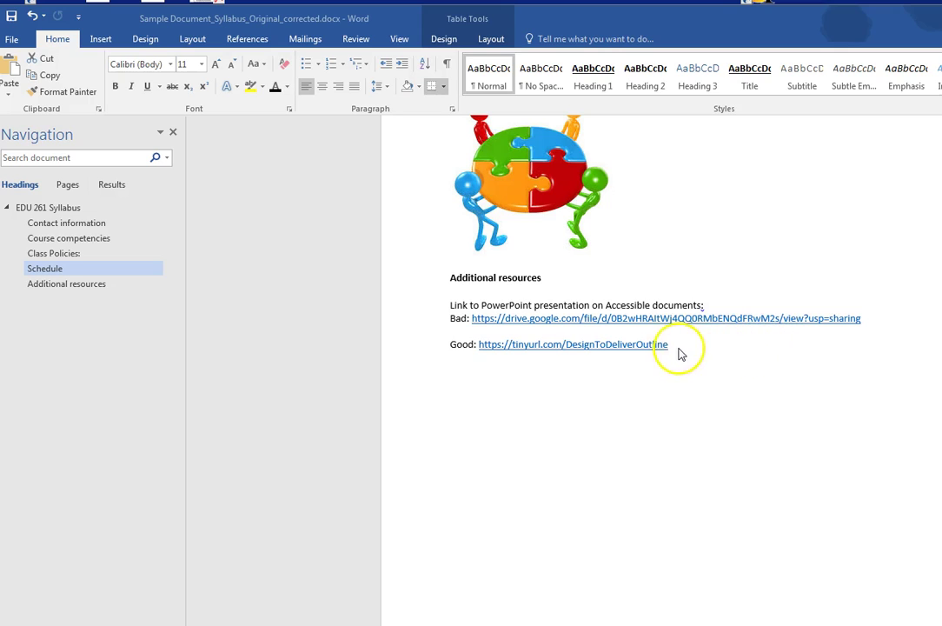
{"action": "left_click", "coordinate": [631, 346]}
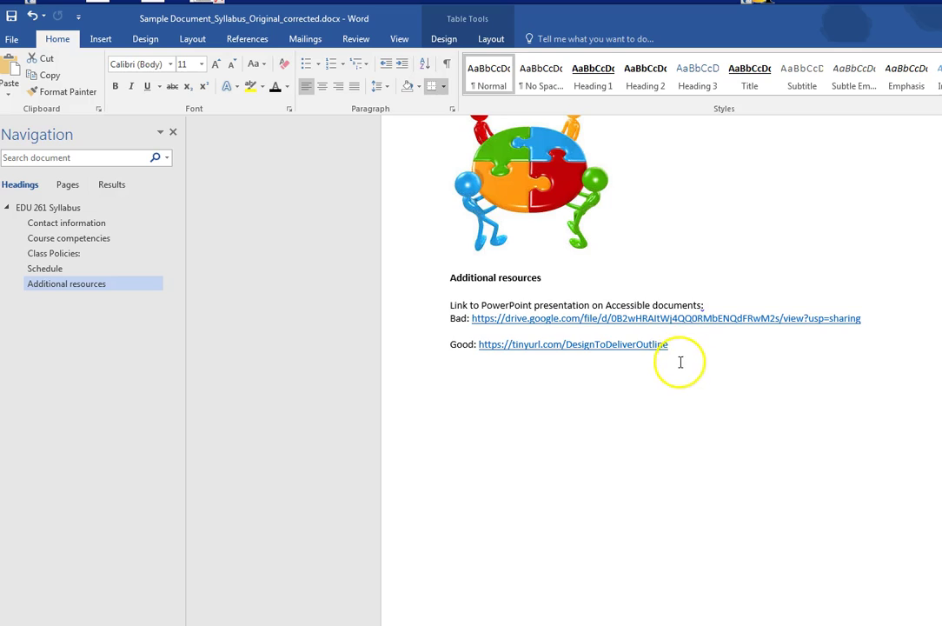
{"action": "left_click", "coordinate": [633, 375]}
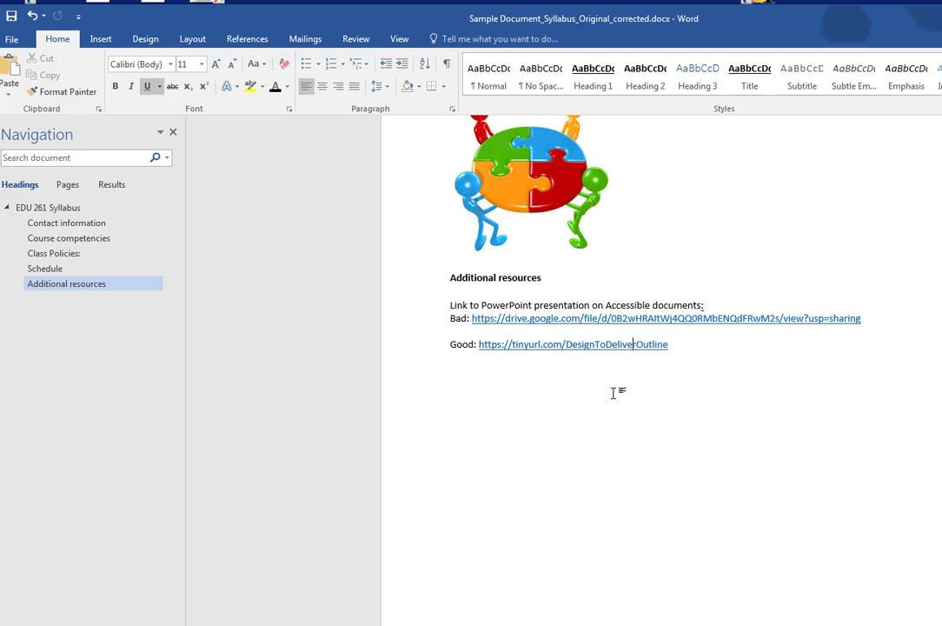
{"action": "left_click", "coordinate": [609, 396]}
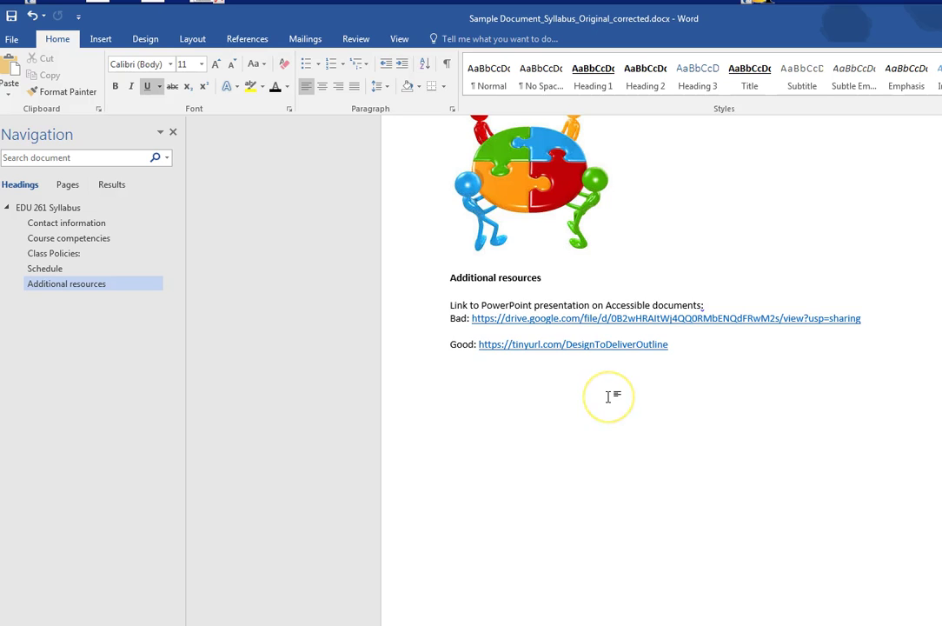